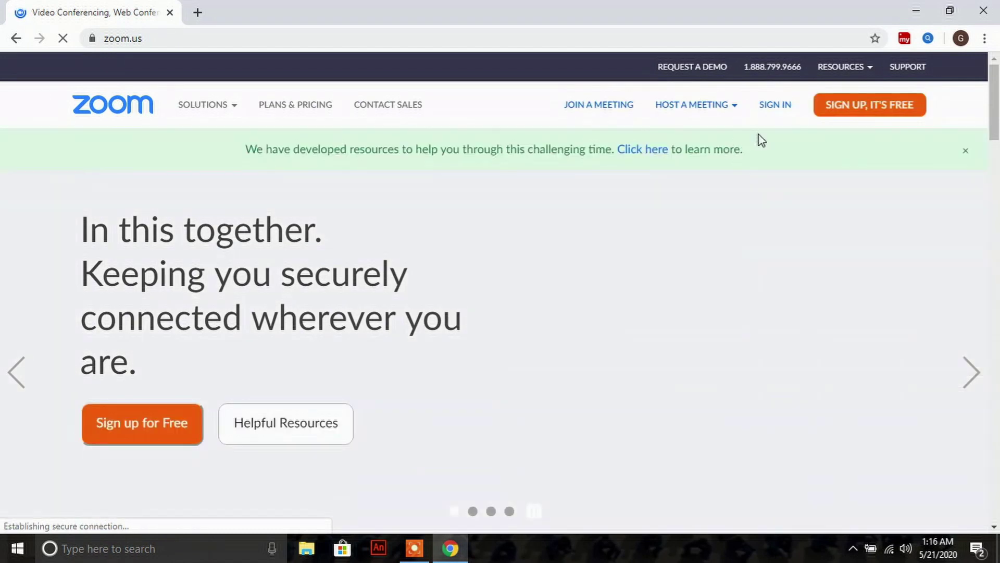
Step: Sign in to the Zoom web portal with Google to open My Meetings, showing today's Tutorial meeting
{"action": "left_click", "coordinate": [769, 108]}
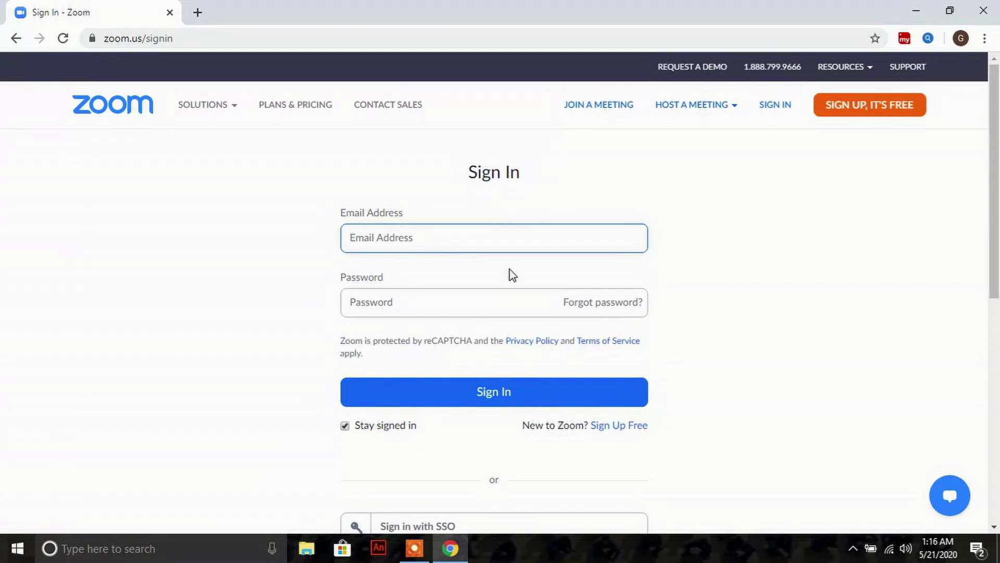
{"action": "scroll", "coordinate": [513, 275], "scroll_direction": "down", "scroll_amount": 5}
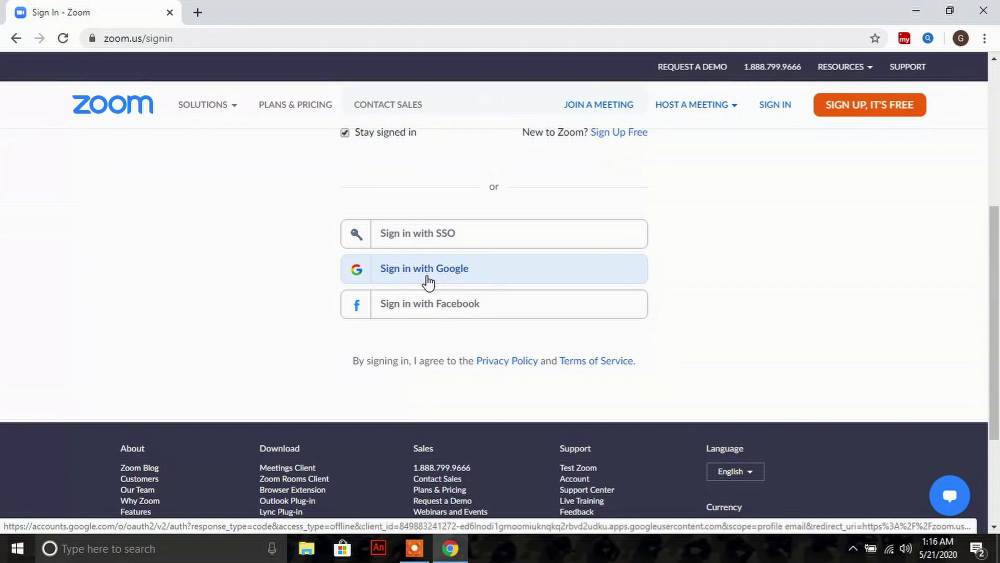
{"action": "left_click", "coordinate": [435, 273]}
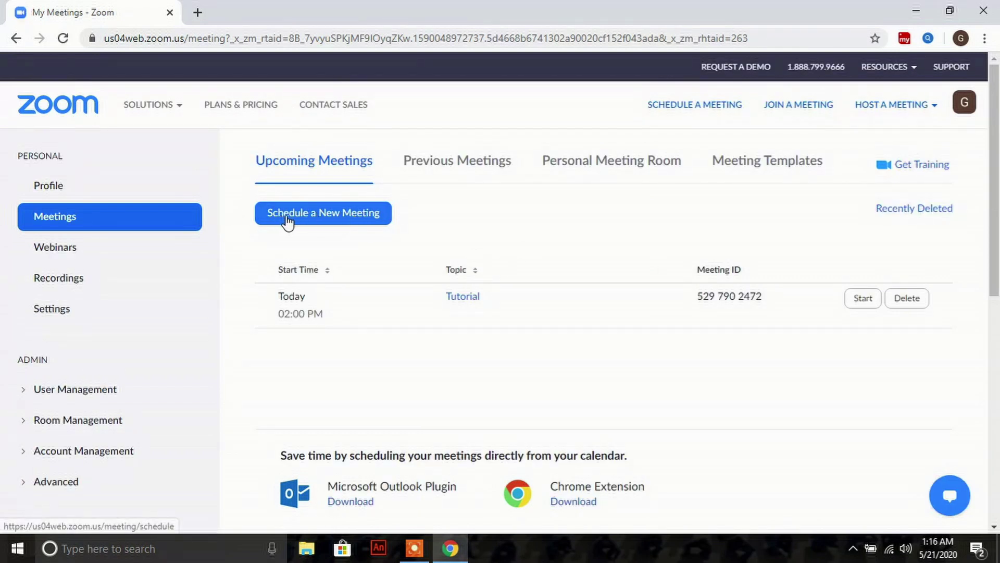
Step: Schedule a new meeting with topic 'Tutorial' and description 'Zoom introductiion'
{"action": "left_click", "coordinate": [323, 222]}
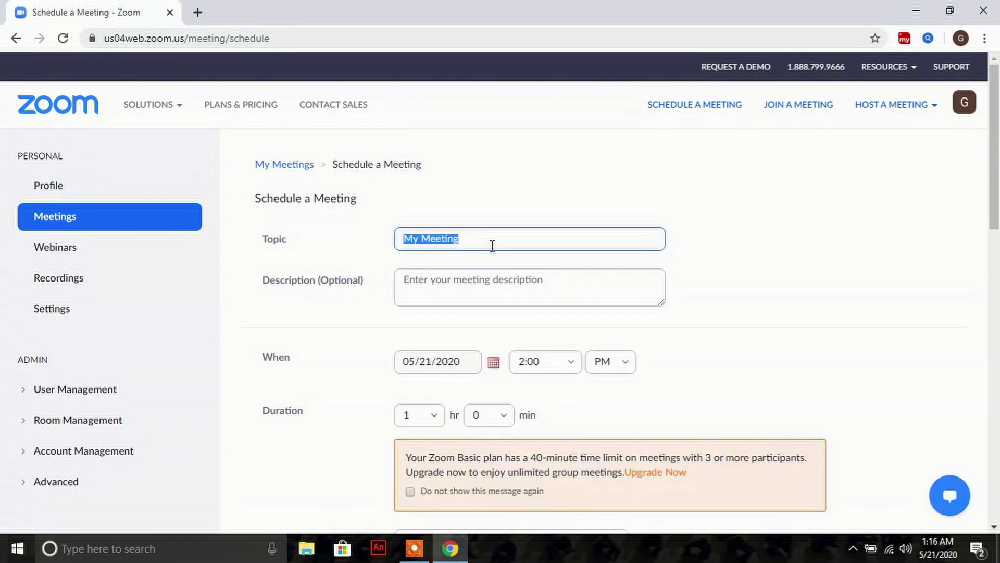
{"action": "type", "text": "tutori"}
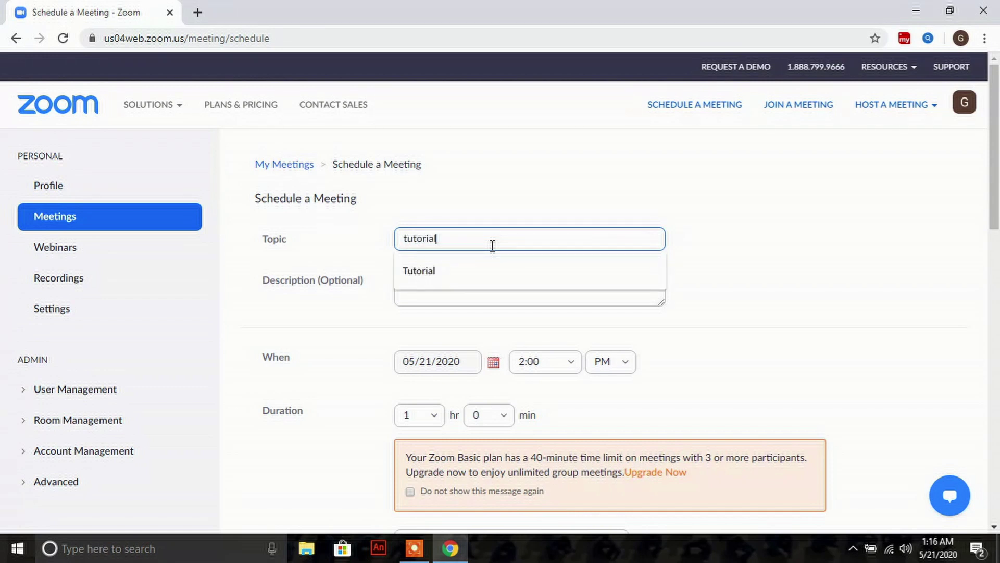
{"action": "type", "text": "al"}
{"action": "left_click", "coordinate": [465, 276]}
{"action": "left_click", "coordinate": [447, 290]}
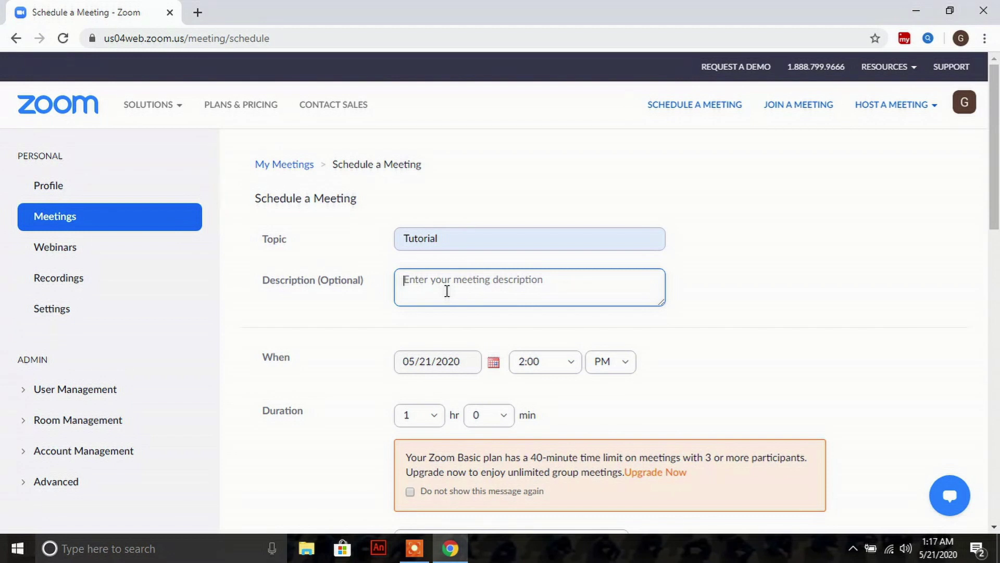
{"action": "type", "text": "Zoo"}
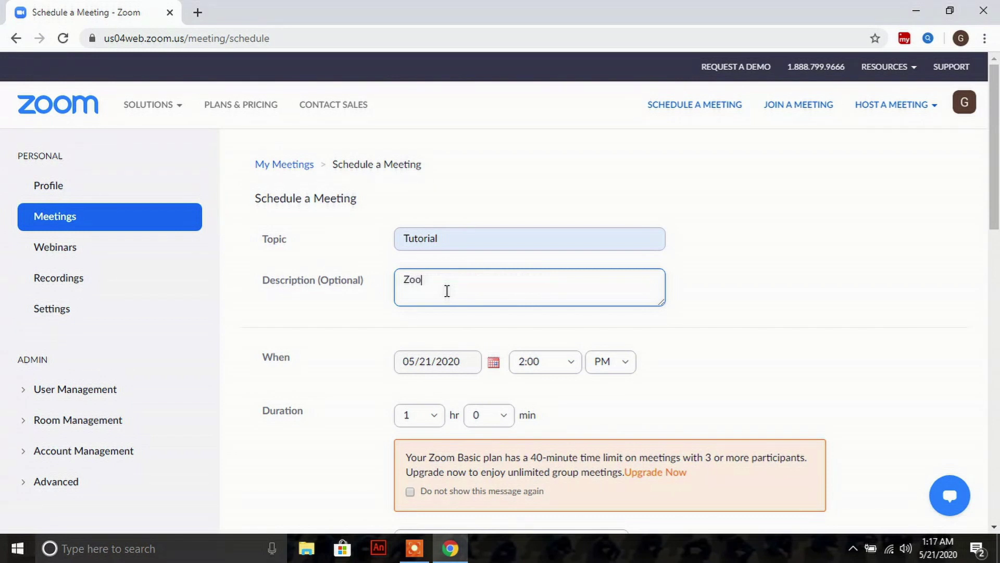
{"action": "type", "text": "m introductiion"}
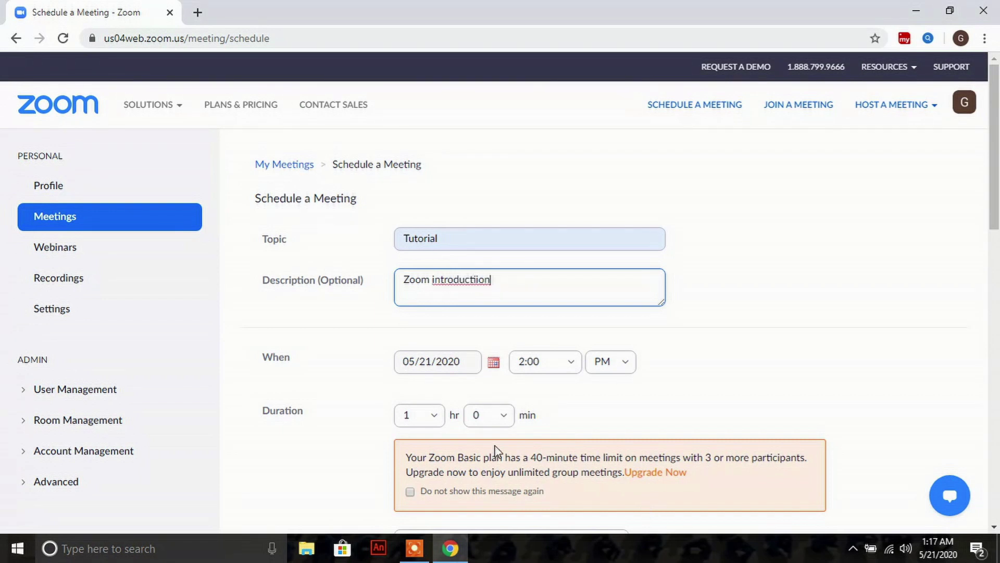
Step: Set the meeting duration to 0 hours and 45 minutes
{"action": "left_click", "coordinate": [435, 419]}
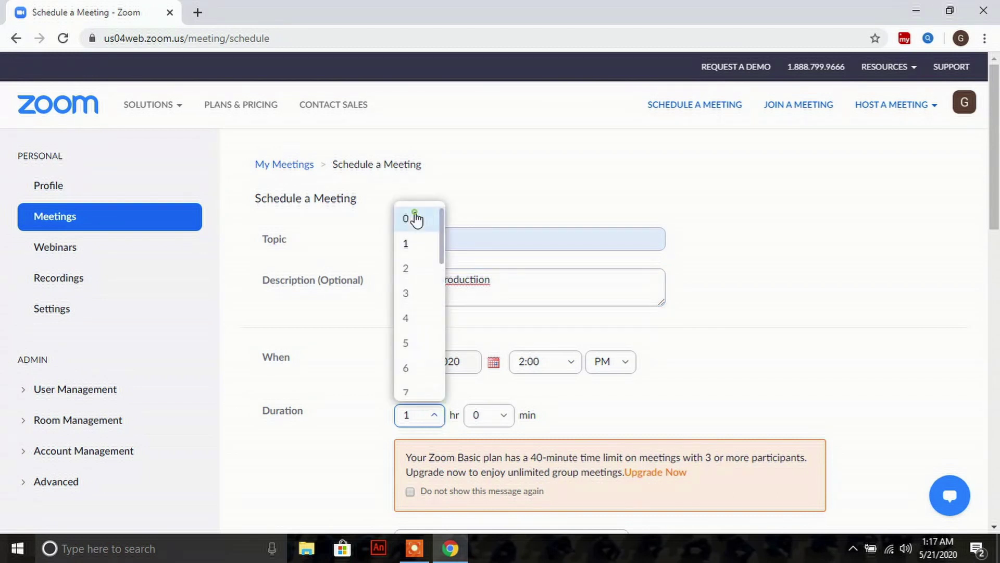
{"action": "left_click", "coordinate": [413, 217]}
{"action": "left_click", "coordinate": [504, 415]}
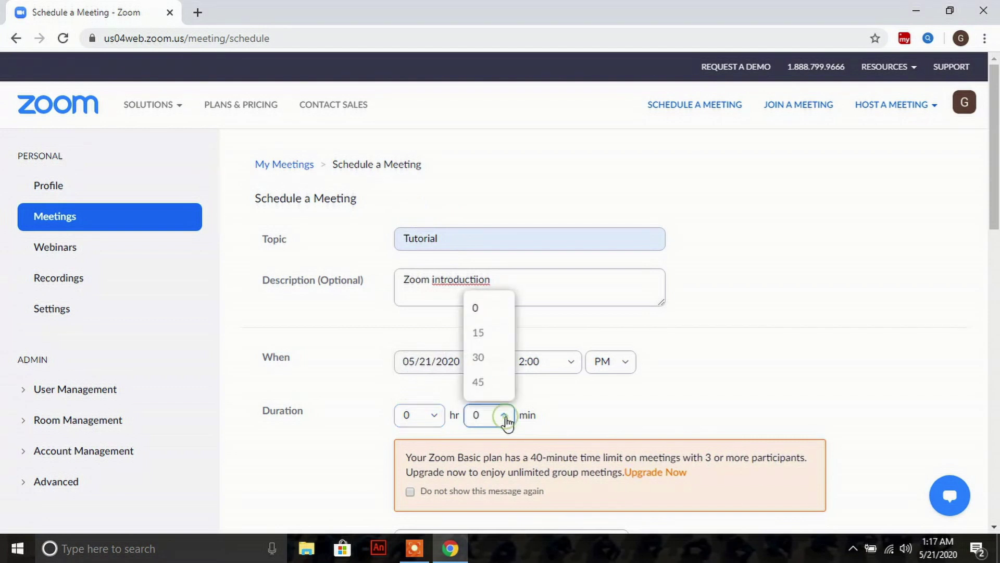
{"action": "left_click", "coordinate": [495, 384]}
{"action": "scroll", "coordinate": [498, 391], "scroll_direction": "down", "scroll_amount": 4}
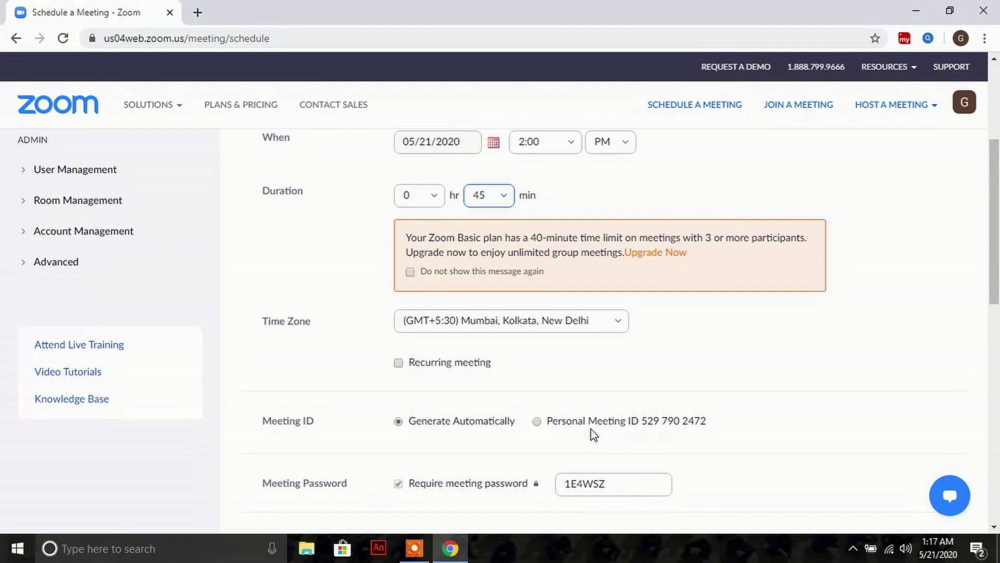
{"action": "scroll", "coordinate": [594, 435], "scroll_direction": "down", "scroll_amount": 1}
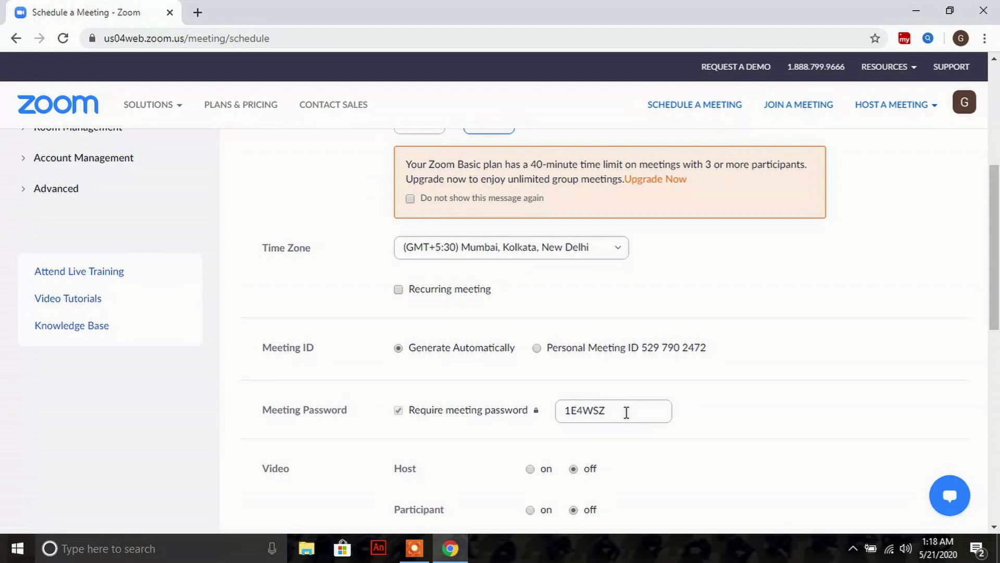
{"action": "scroll", "coordinate": [627, 412], "scroll_direction": "down", "scroll_amount": 1}
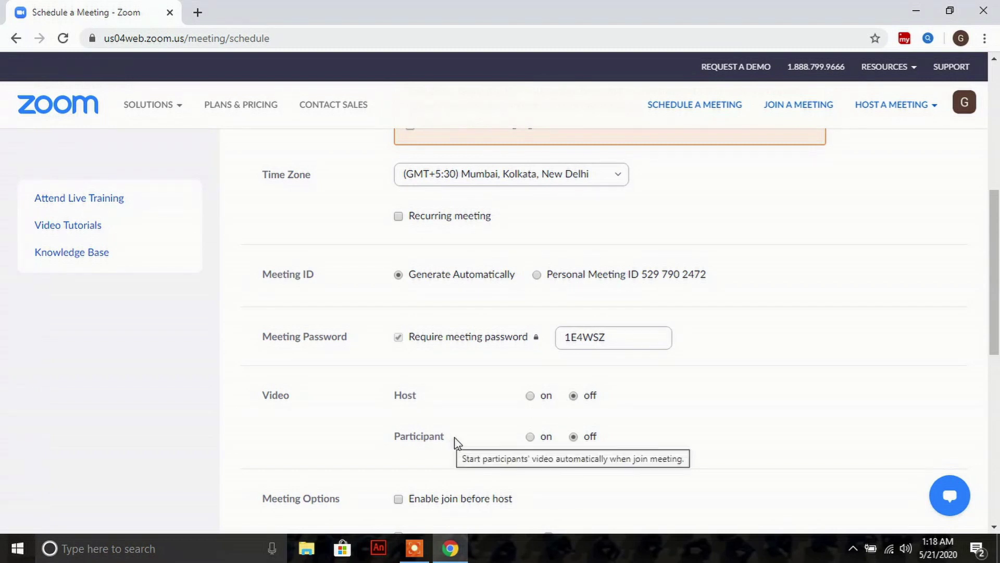
{"action": "scroll", "coordinate": [575, 453], "scroll_direction": "down", "scroll_amount": 3}
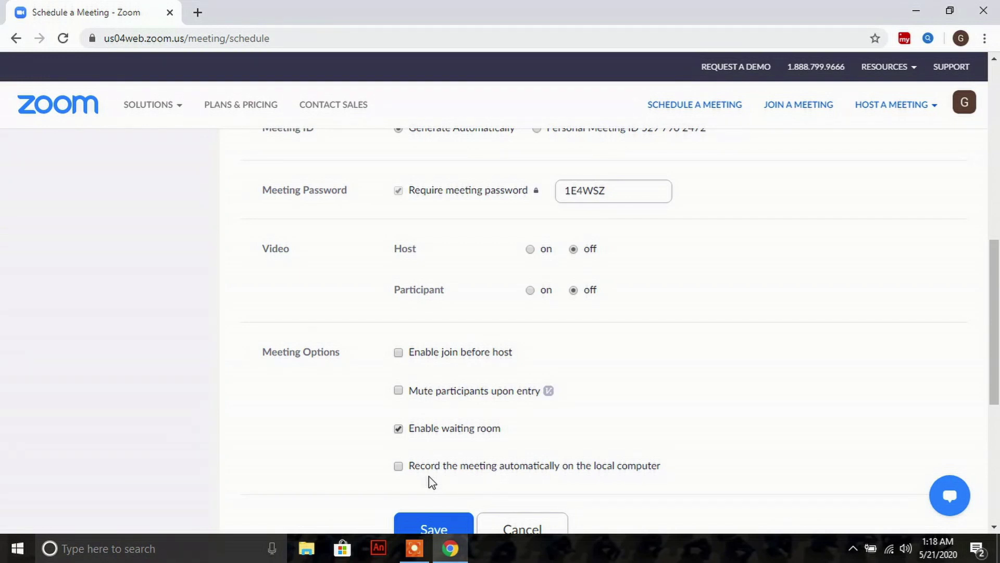
{"action": "scroll", "coordinate": [430, 477], "scroll_direction": "down", "scroll_amount": 2}
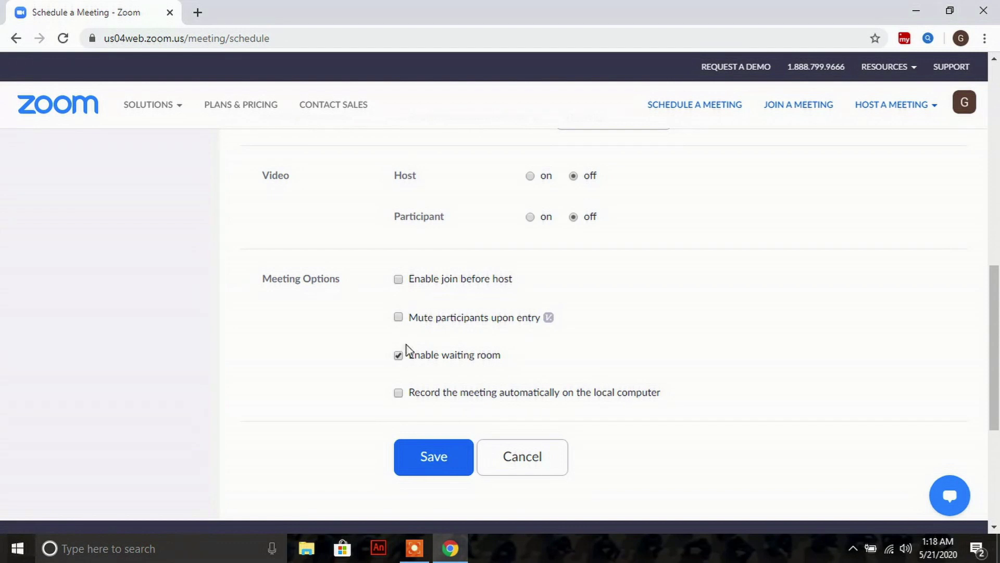
Step: Save the Tutorial meeting to show its meeting ID and invite link
{"action": "left_click", "coordinate": [421, 470]}
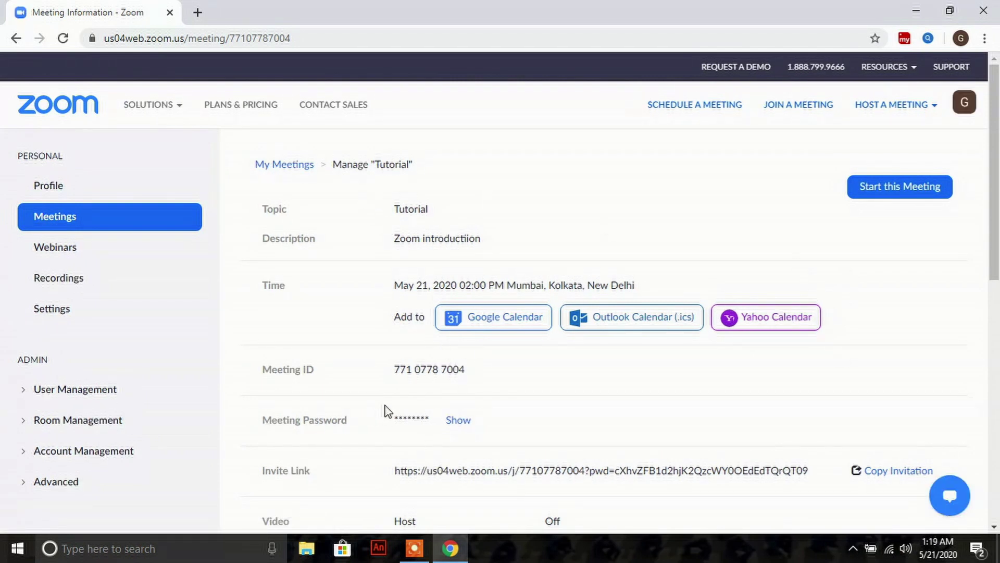
{"action": "scroll", "coordinate": [564, 354], "scroll_direction": "down", "scroll_amount": 1}
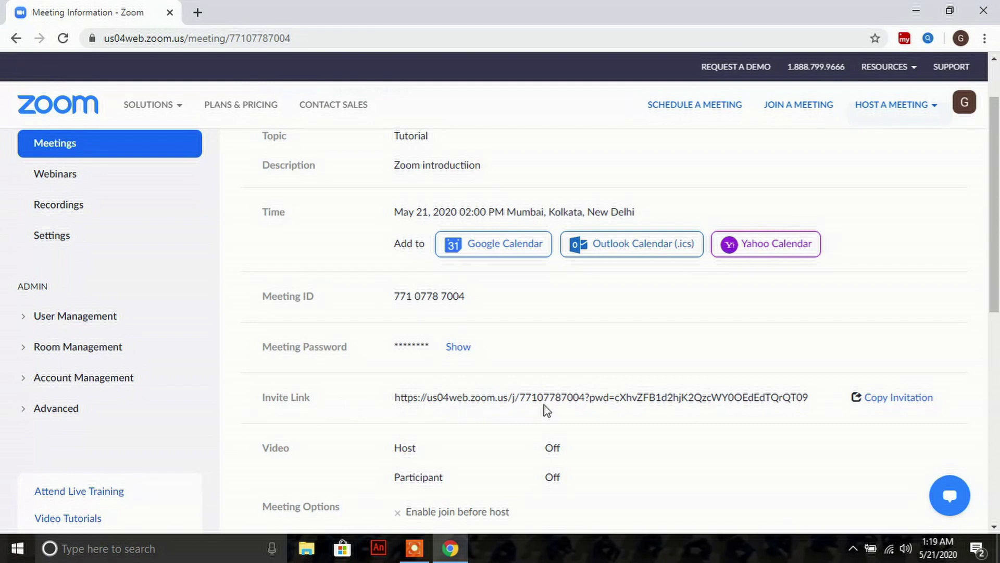
Step: Copy the Tutorial meeting's full invitation text to the clipboard
{"action": "left_click", "coordinate": [903, 401]}
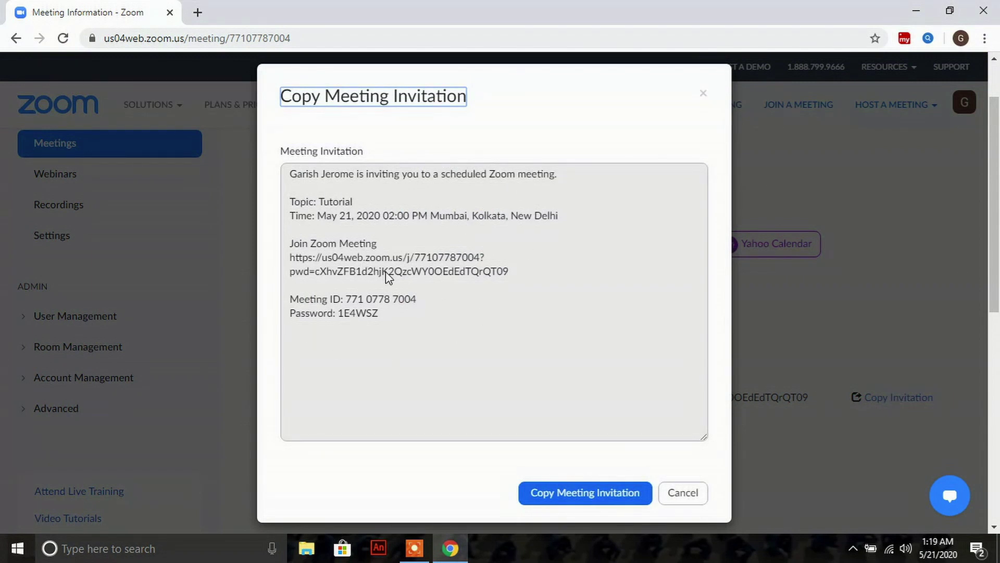
{"action": "scroll", "coordinate": [428, 307], "scroll_direction": "down", "scroll_amount": 1}
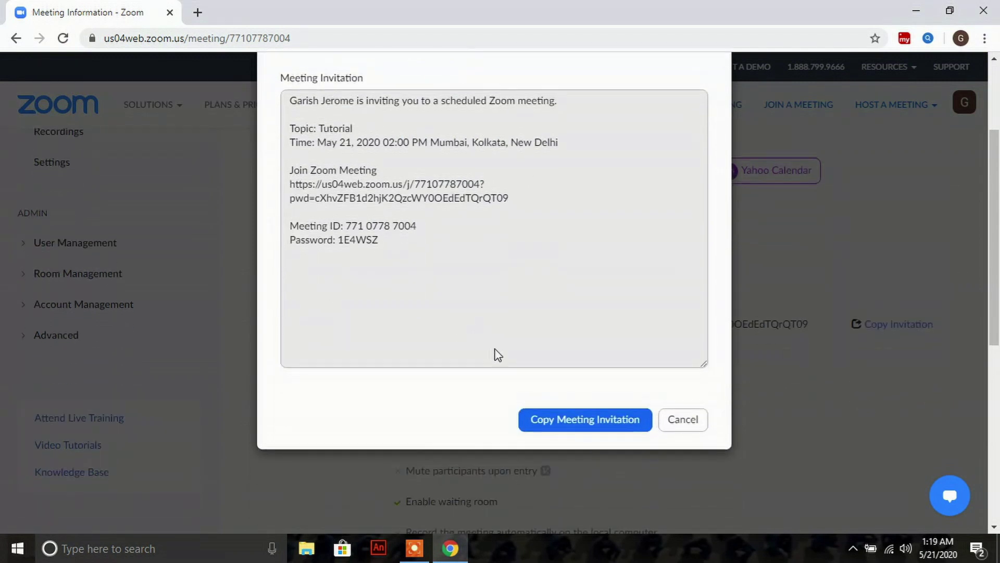
{"action": "left_click", "coordinate": [569, 427]}
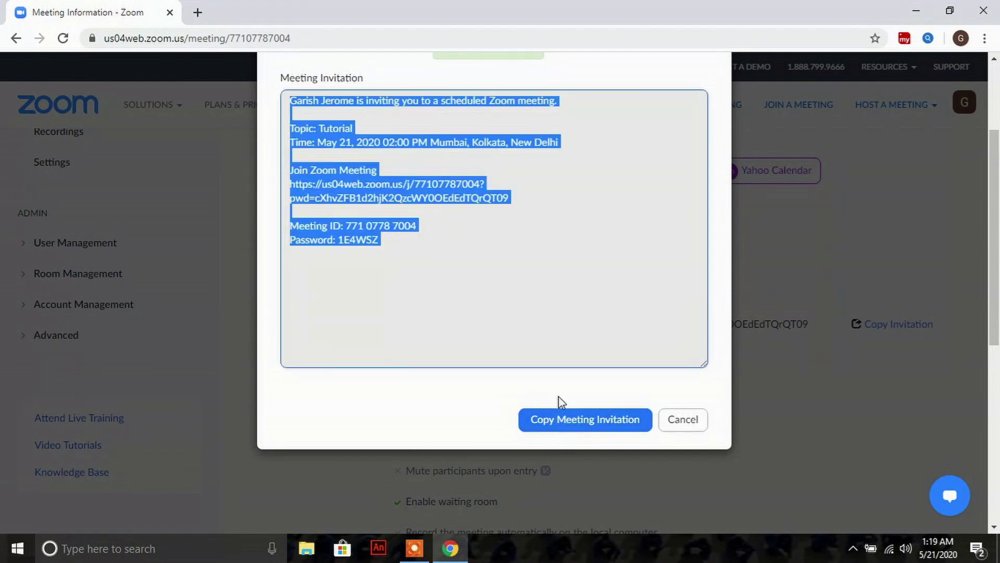
{"action": "scroll", "coordinate": [493, 320], "scroll_direction": "up", "scroll_amount": 2}
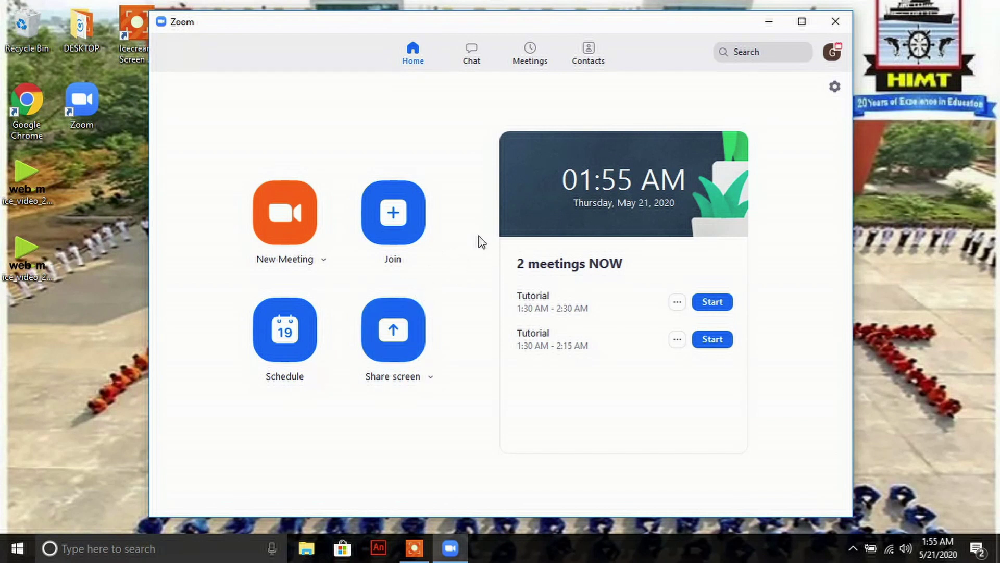
Step: Maximize the Zoom desktop app and open its Schedule Meeting dialog
{"action": "left_click", "coordinate": [801, 22]}
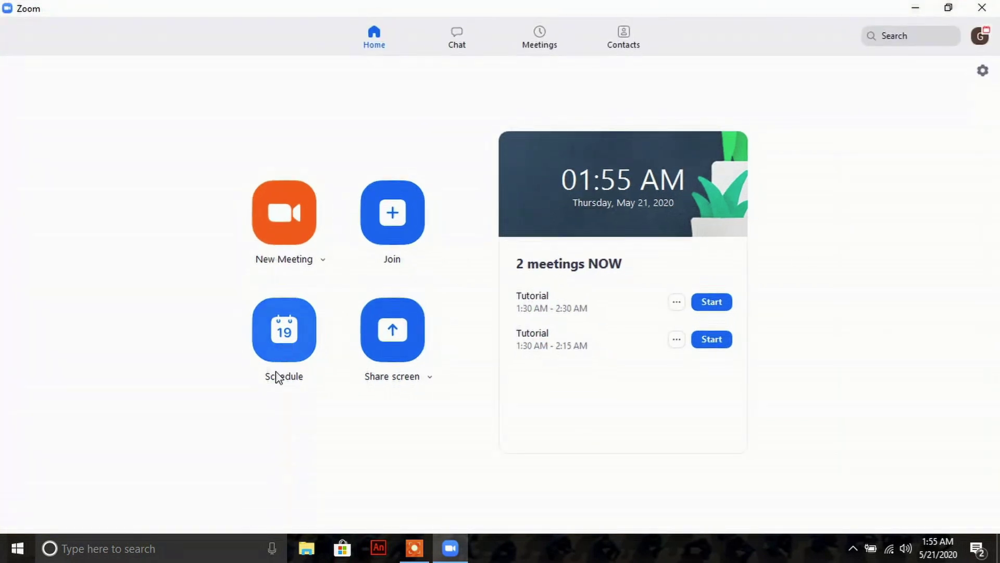
{"action": "left_click", "coordinate": [284, 350]}
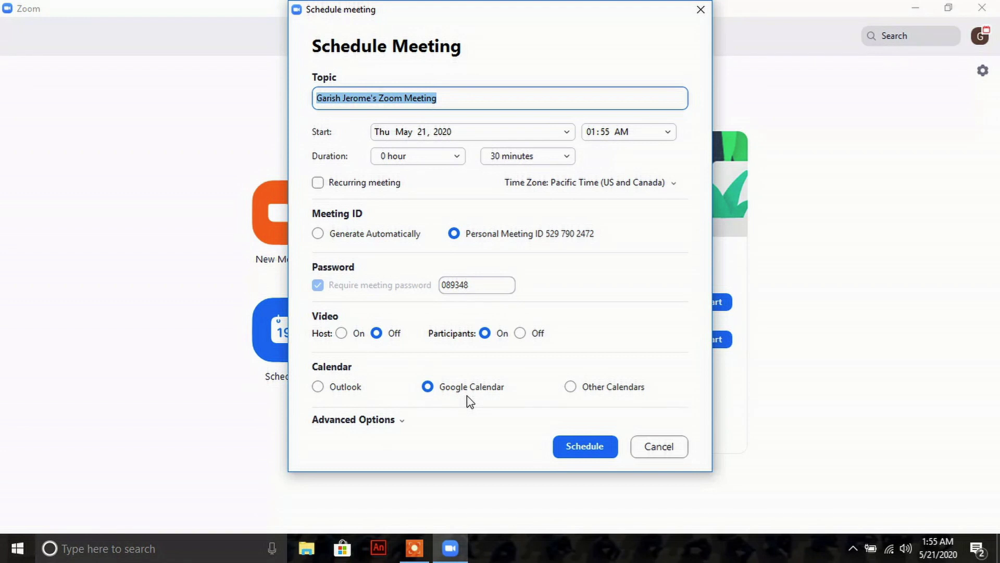
Step: Schedule the 1:55–2:25 AM meeting with Google Calendar after reviewing the advanced options
{"action": "left_click", "coordinate": [400, 421]}
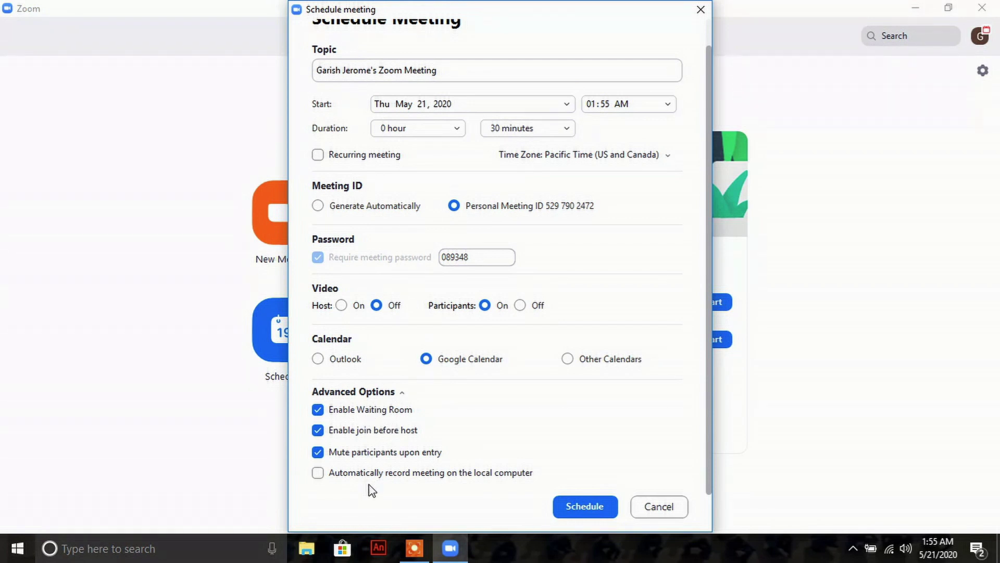
{"action": "left_click", "coordinate": [570, 512]}
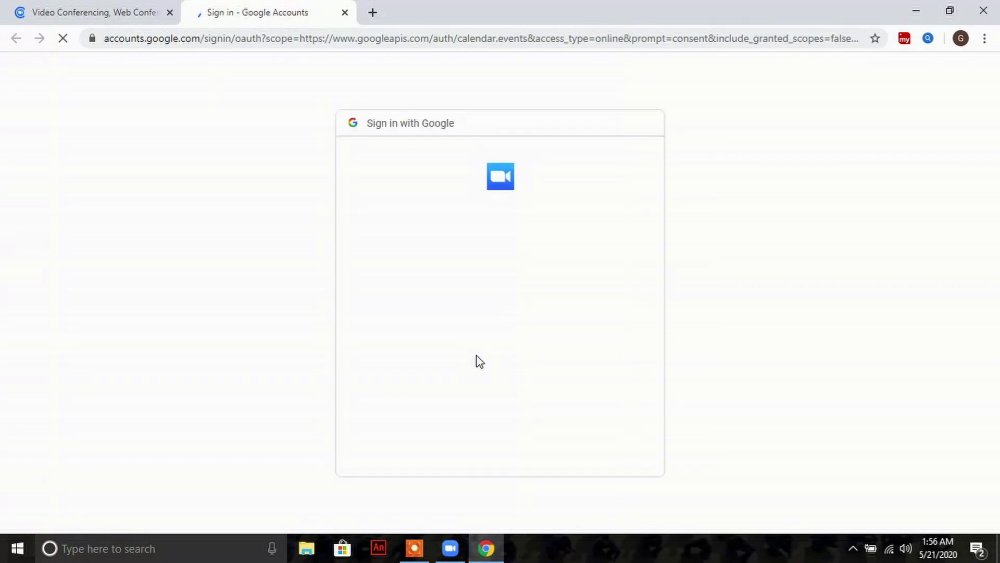
Step: Choose the Google account and allow Zoom access to Google Calendar
{"action": "left_click", "coordinate": [459, 289]}
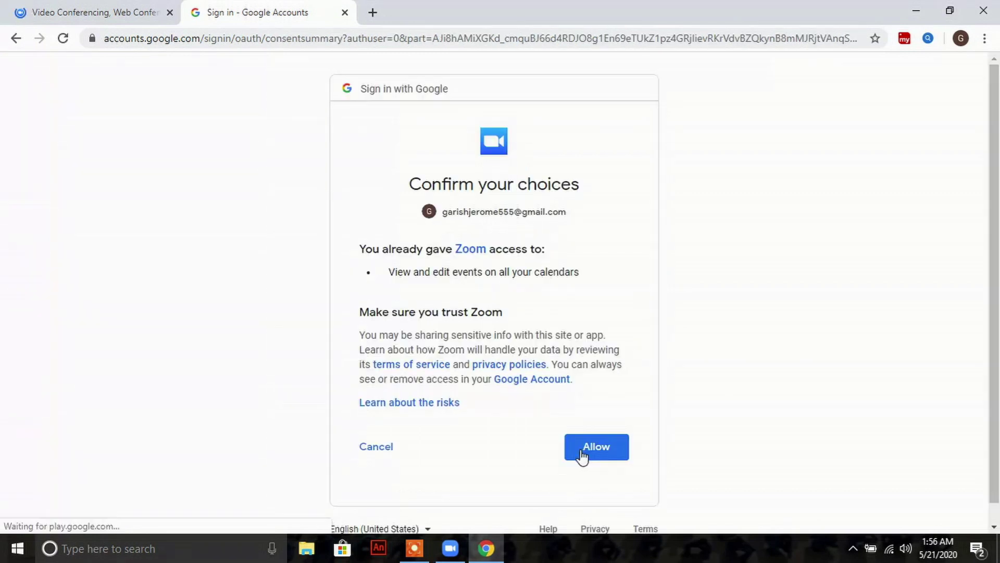
{"action": "left_click", "coordinate": [582, 456]}
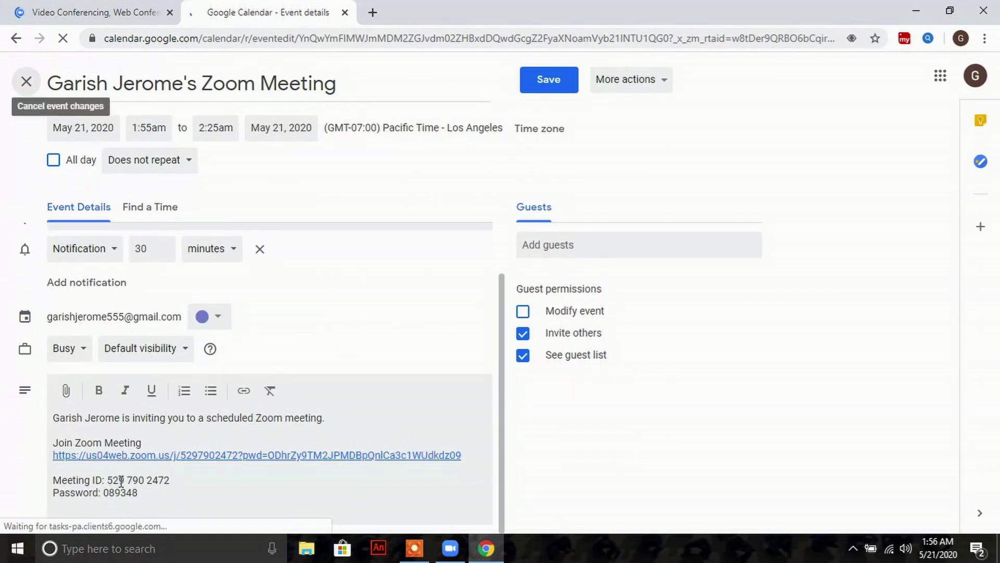
Step: Copy the Zoom invitation text from the Google Calendar event description
{"action": "left_click_drag", "start_coordinate": [180, 492], "coordinate": [59, 415]}
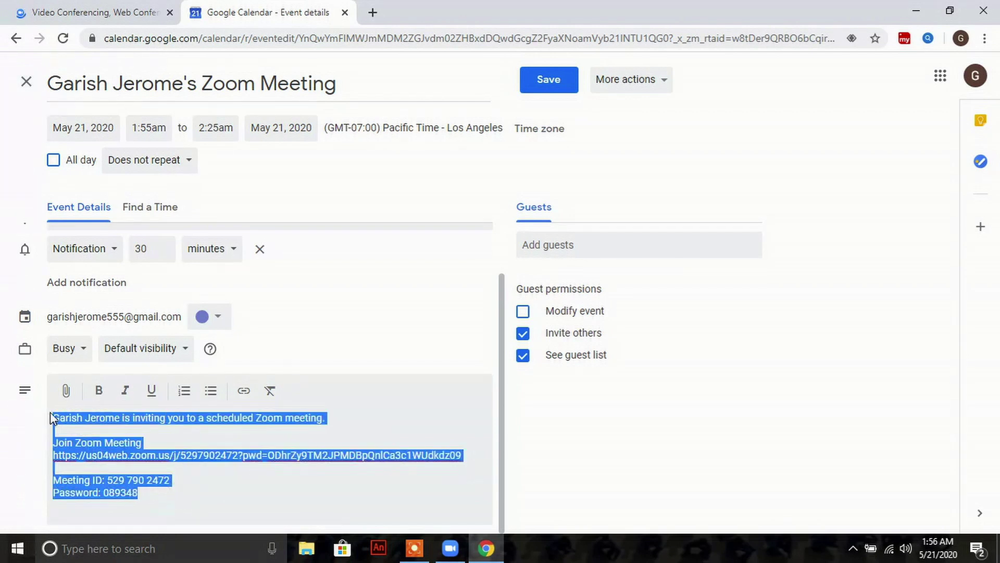
{"action": "right_click", "coordinate": [91, 426]}
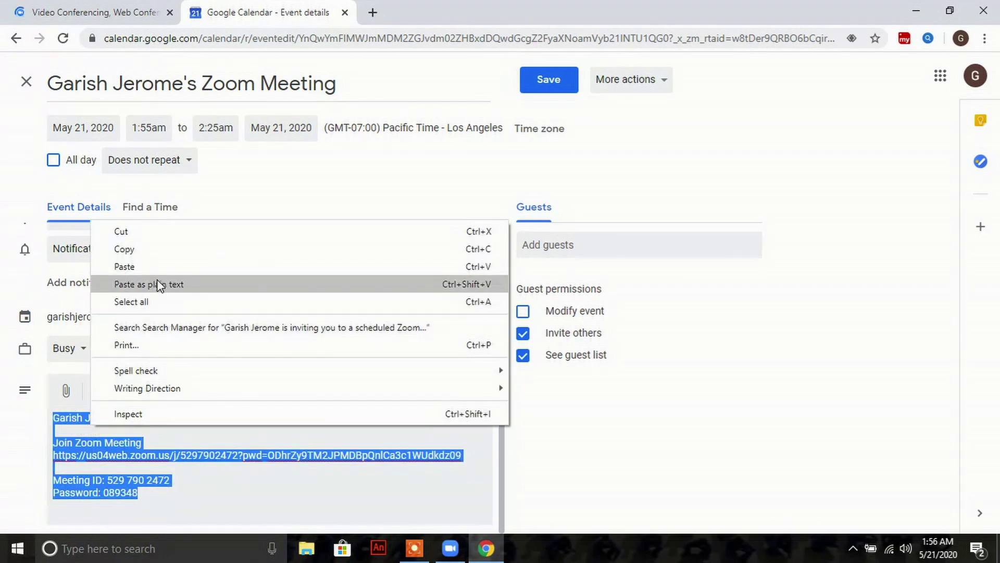
{"action": "left_click", "coordinate": [165, 253]}
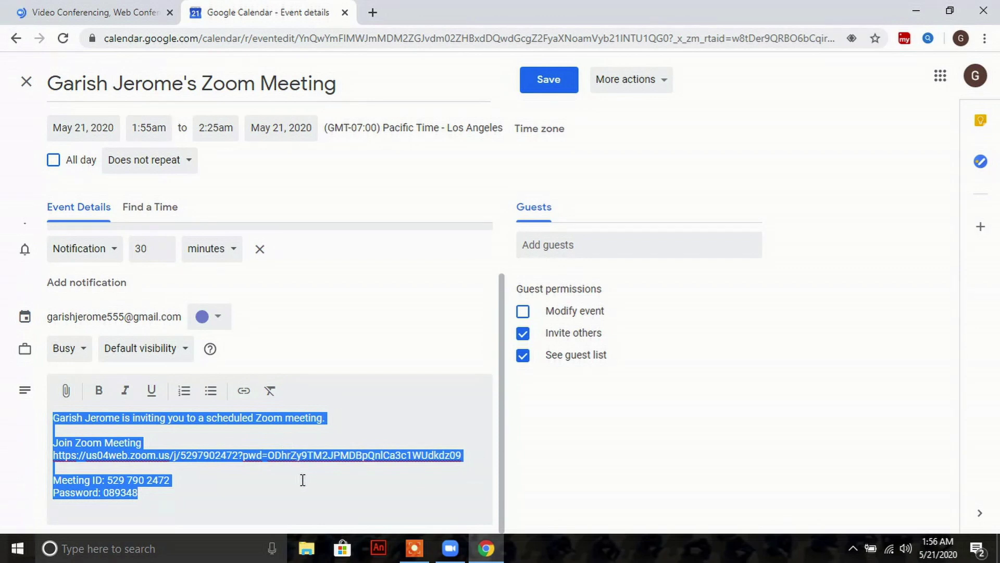